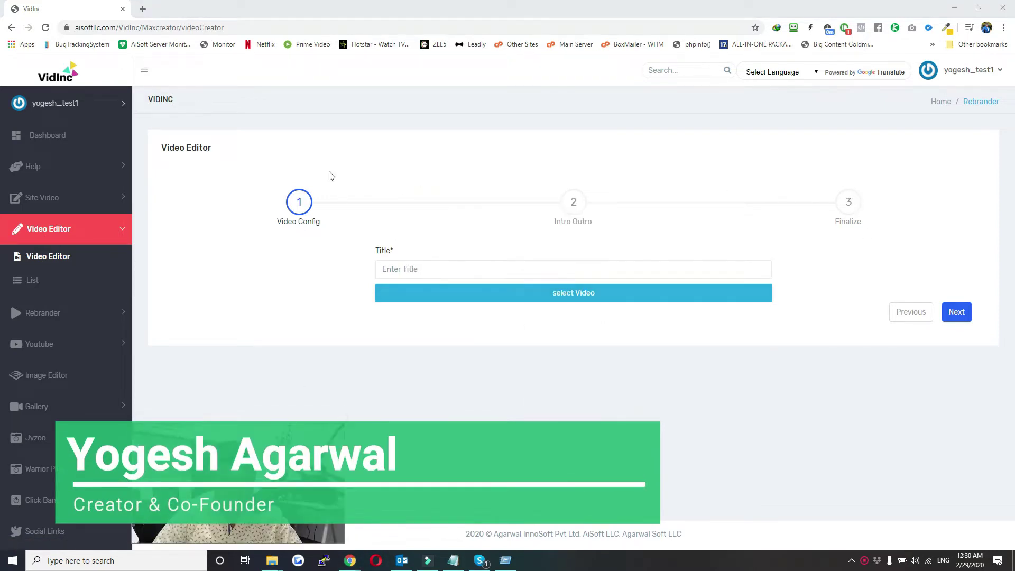
Title the video project Demo1 and choose a source video from the existing uploads.
{"action": "left_click", "coordinate": [392, 264]}
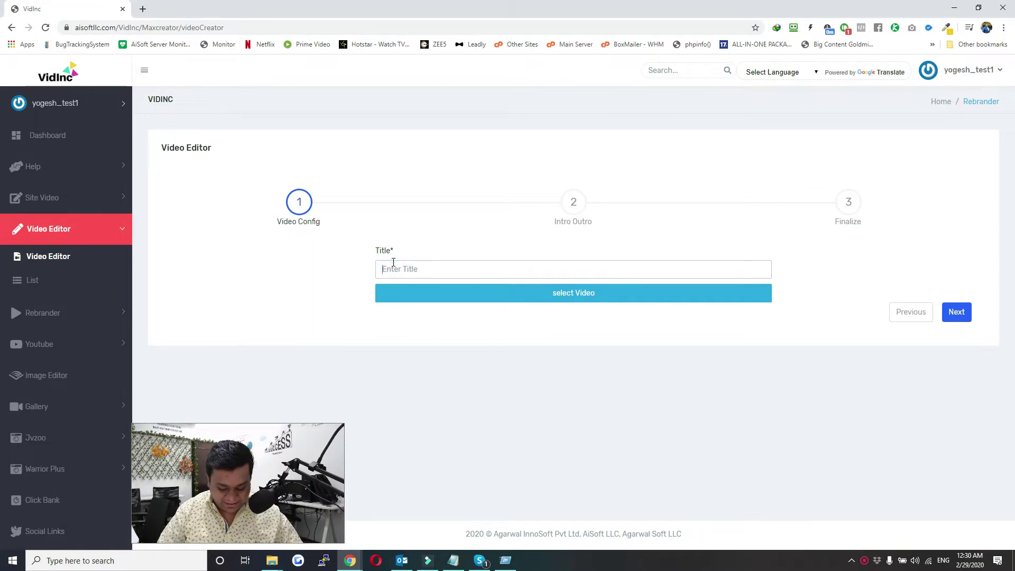
{"action": "type", "text": "Demo1"}
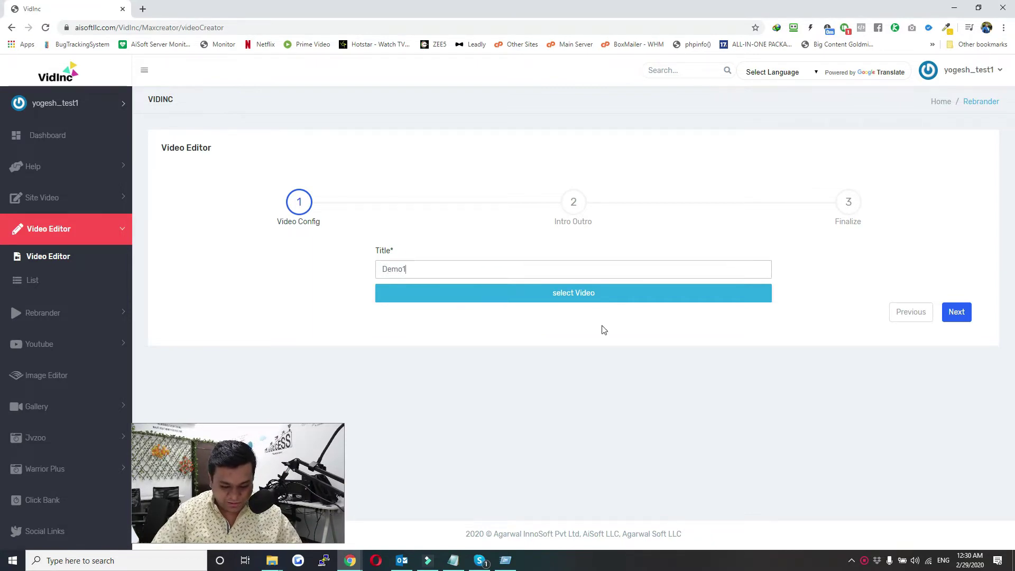
{"action": "left_click", "coordinate": [584, 299]}
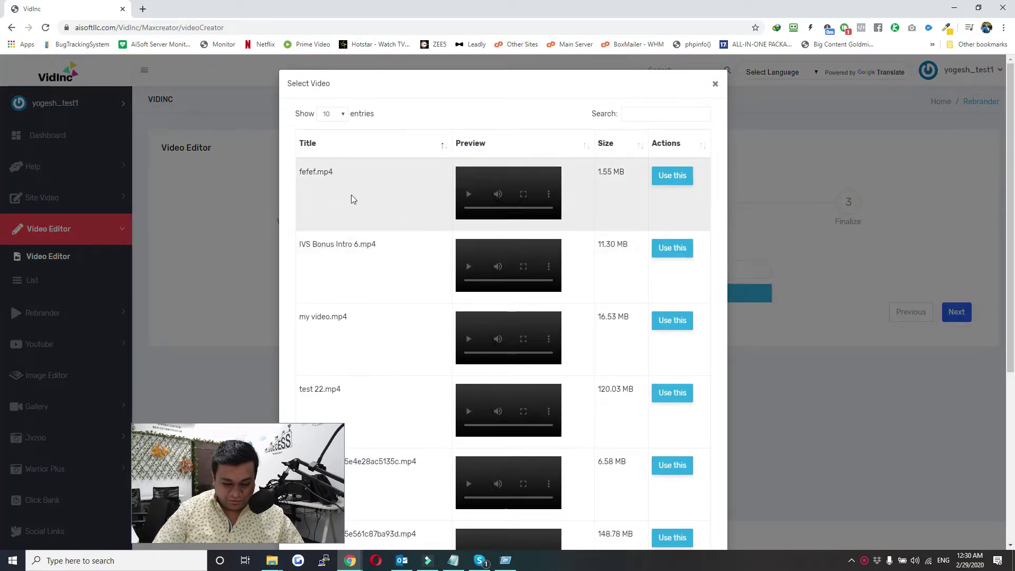
{"action": "scroll", "coordinate": [374, 317], "scroll_direction": "down", "scroll_amount": 4}
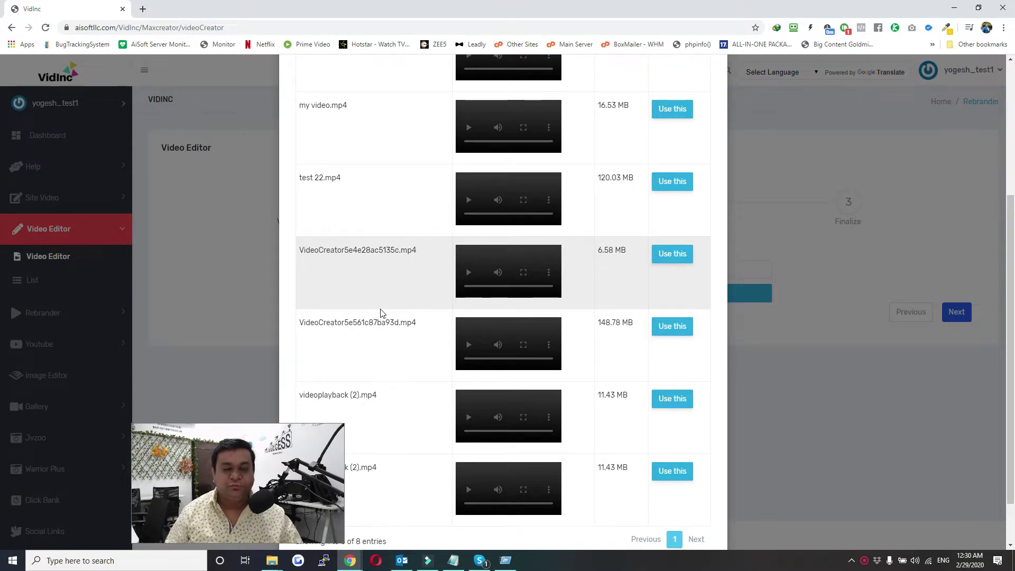
{"action": "scroll", "coordinate": [383, 287], "scroll_direction": "up", "scroll_amount": 4}
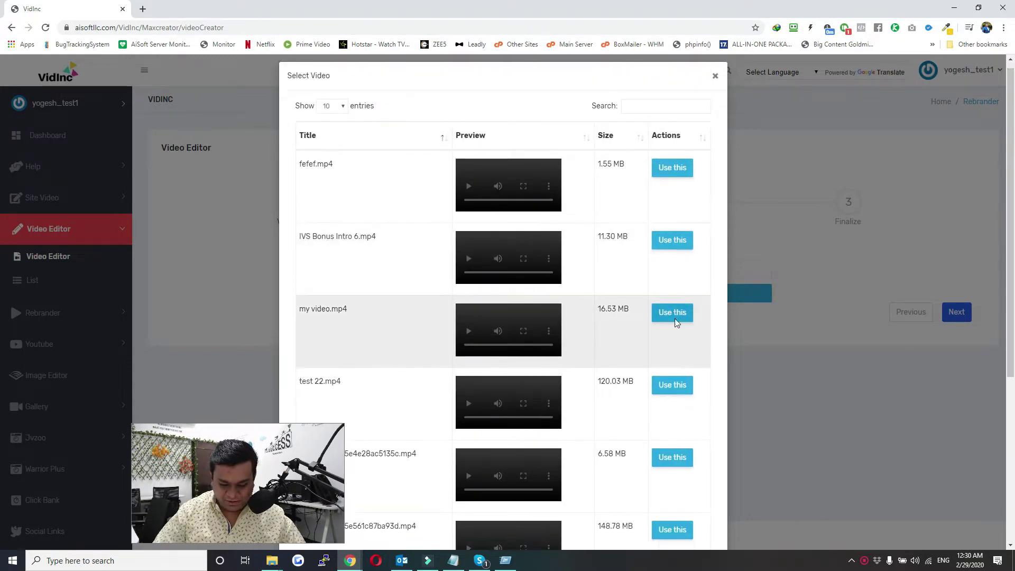
{"action": "scroll", "coordinate": [674, 318], "scroll_direction": "down", "scroll_amount": 5}
{"action": "left_click", "coordinate": [666, 277]}
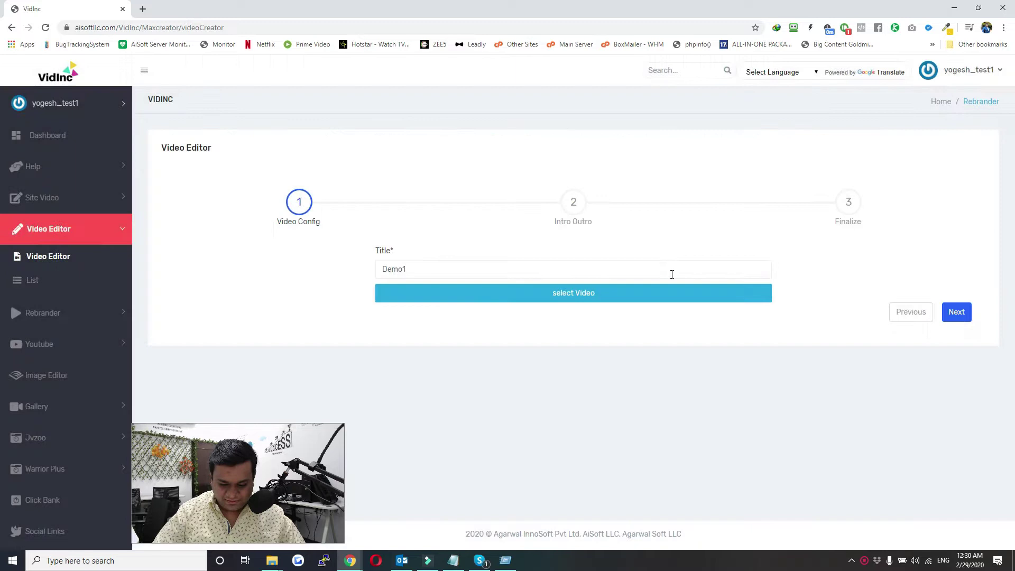
Continue to the Intro Outro stage and look over its intro and outro media options.
{"action": "left_click", "coordinate": [954, 317]}
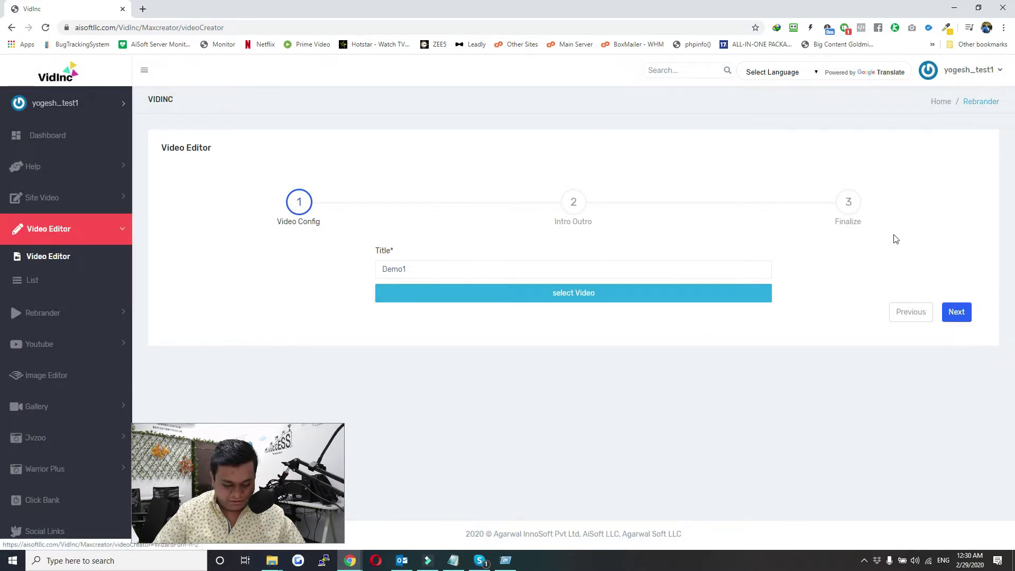
{"action": "left_click", "coordinate": [954, 314]}
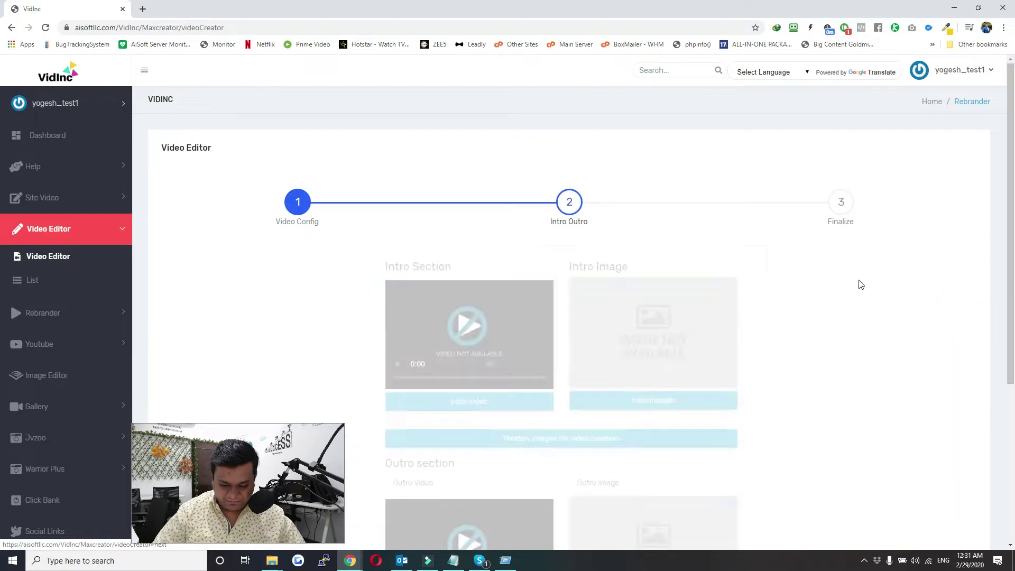
{"action": "scroll", "coordinate": [716, 249], "scroll_direction": "down", "scroll_amount": 3}
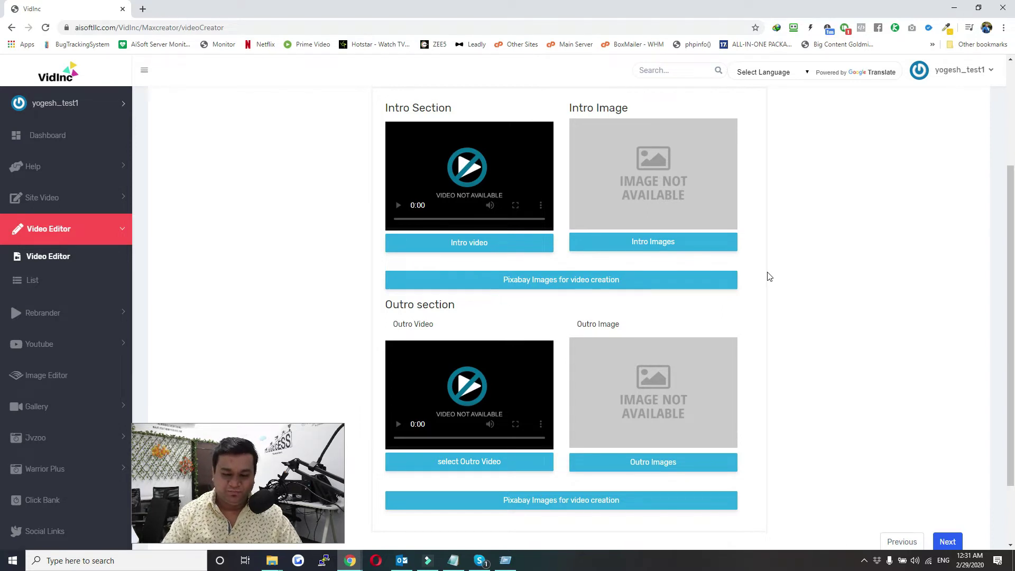
{"action": "scroll", "coordinate": [775, 276], "scroll_direction": "down", "scroll_amount": 1}
{"action": "scroll", "coordinate": [810, 287], "scroll_direction": "up", "scroll_amount": 1}
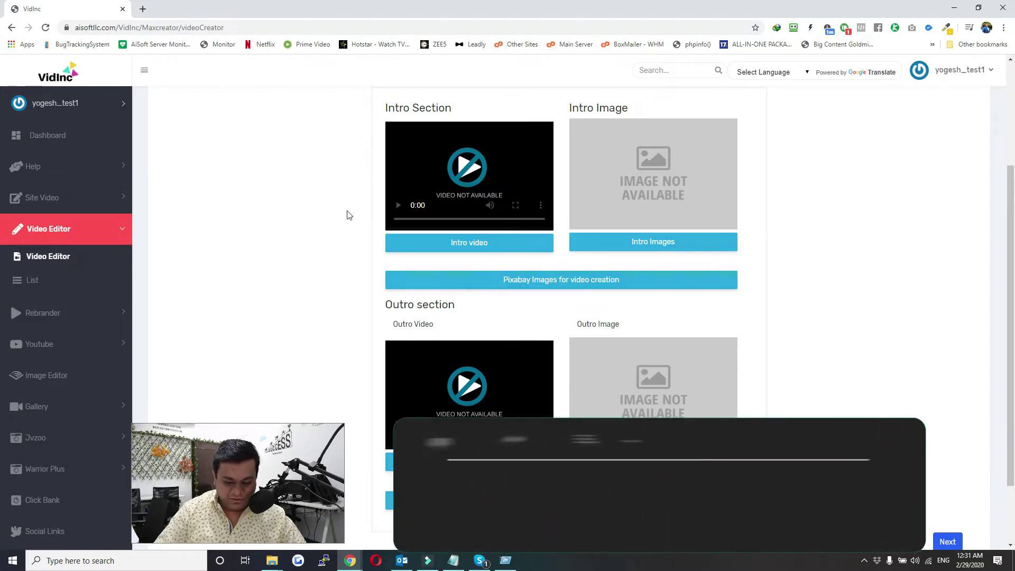
Look through the videos available for the intro section and close the list without choosing one.
{"action": "left_click", "coordinate": [464, 247]}
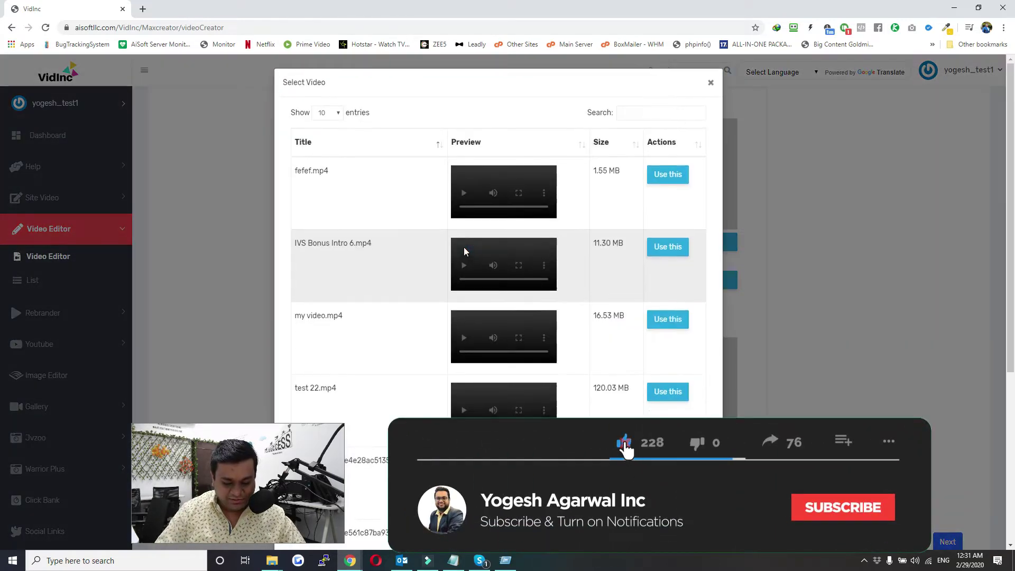
{"action": "scroll", "coordinate": [687, 317], "scroll_direction": "down", "scroll_amount": 3}
{"action": "scroll", "coordinate": [645, 312], "scroll_direction": "up", "scroll_amount": 3}
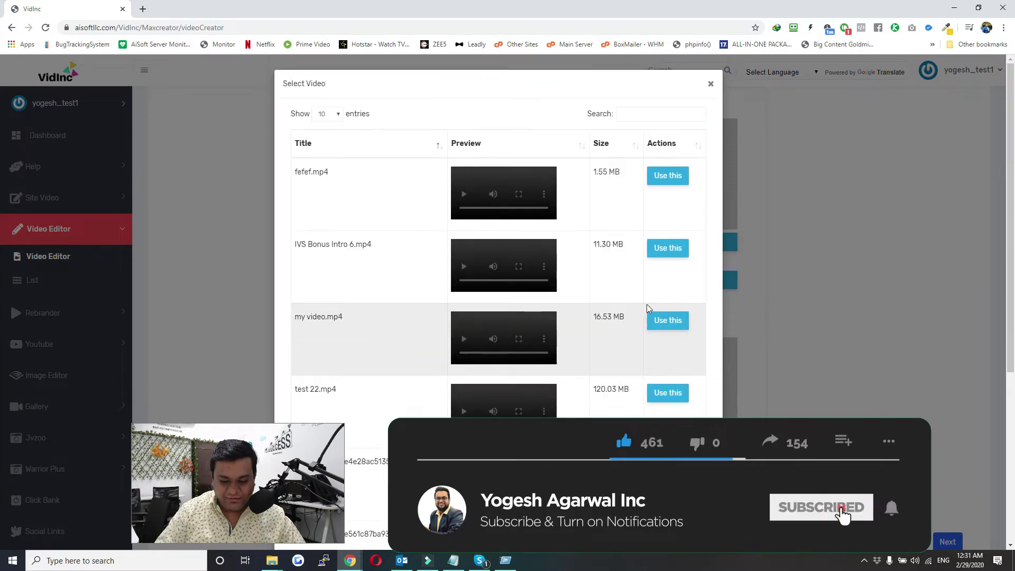
{"action": "left_click", "coordinate": [709, 84]}
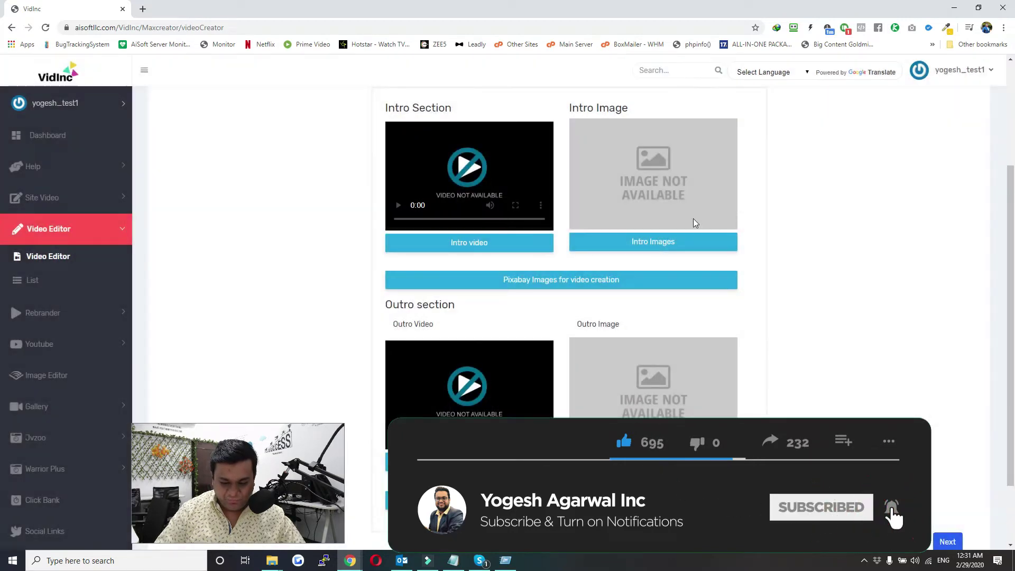
Look through the images available for the intro section and close the list without choosing one.
{"action": "left_click", "coordinate": [656, 242]}
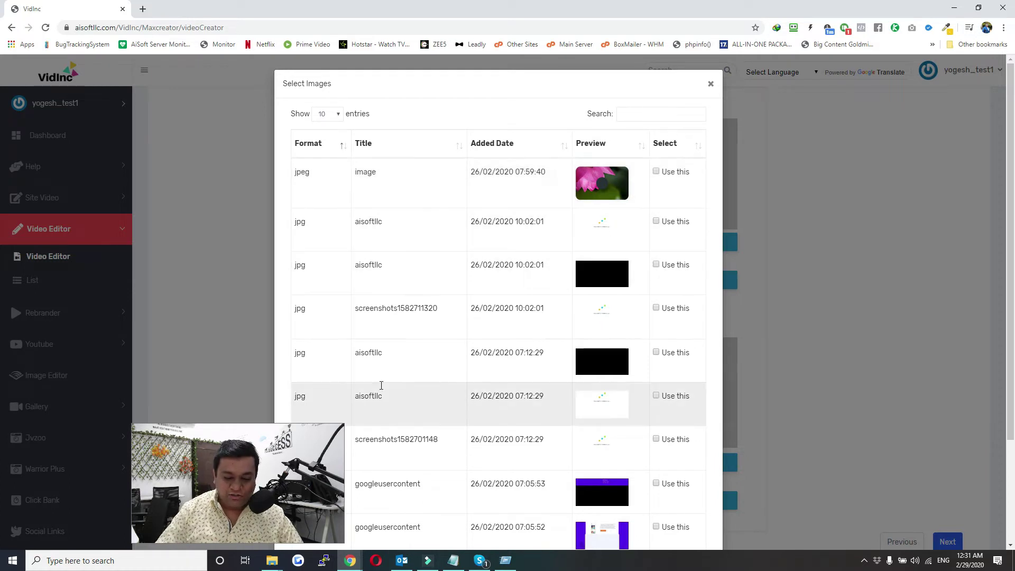
{"action": "scroll", "coordinate": [449, 423], "scroll_direction": "down", "scroll_amount": 3}
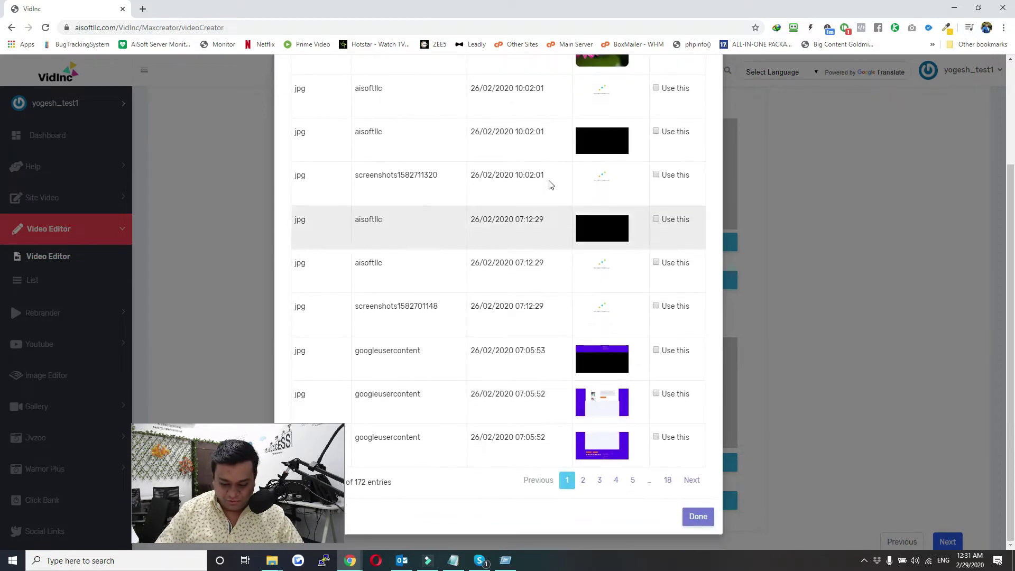
{"action": "scroll", "coordinate": [585, 324], "scroll_direction": "up", "scroll_amount": 3}
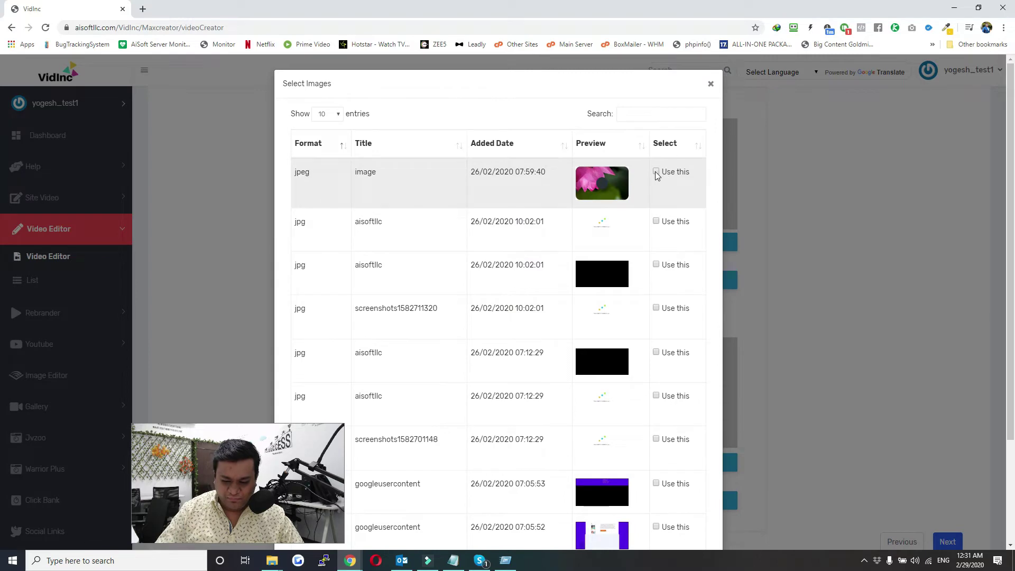
{"action": "left_click", "coordinate": [710, 85]}
Search Pixabay images for the intro with the keyword computers and browse the results.
{"action": "left_click", "coordinate": [618, 282]}
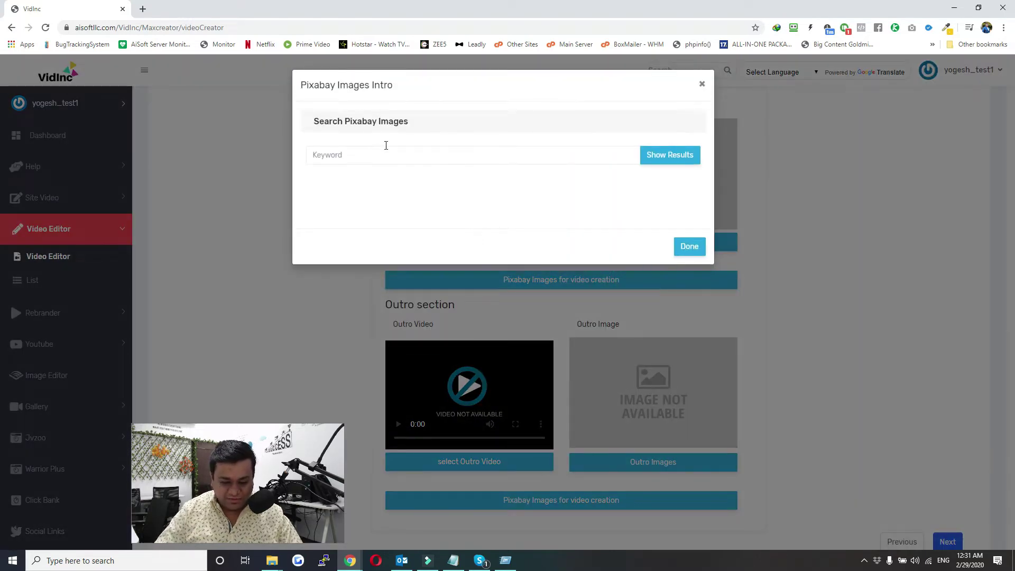
{"action": "left_click", "coordinate": [364, 147]}
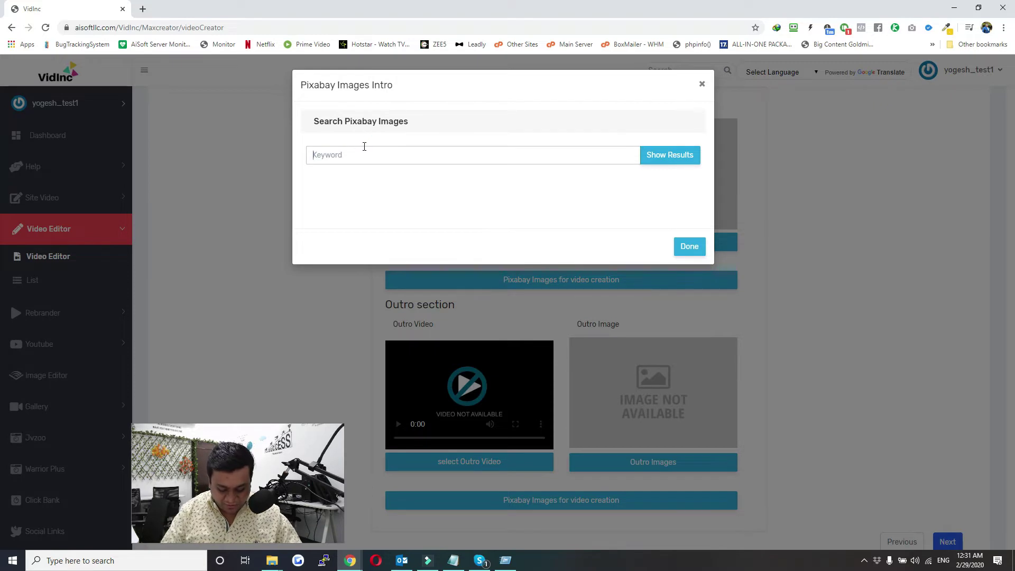
{"action": "type", "text": "computers"}
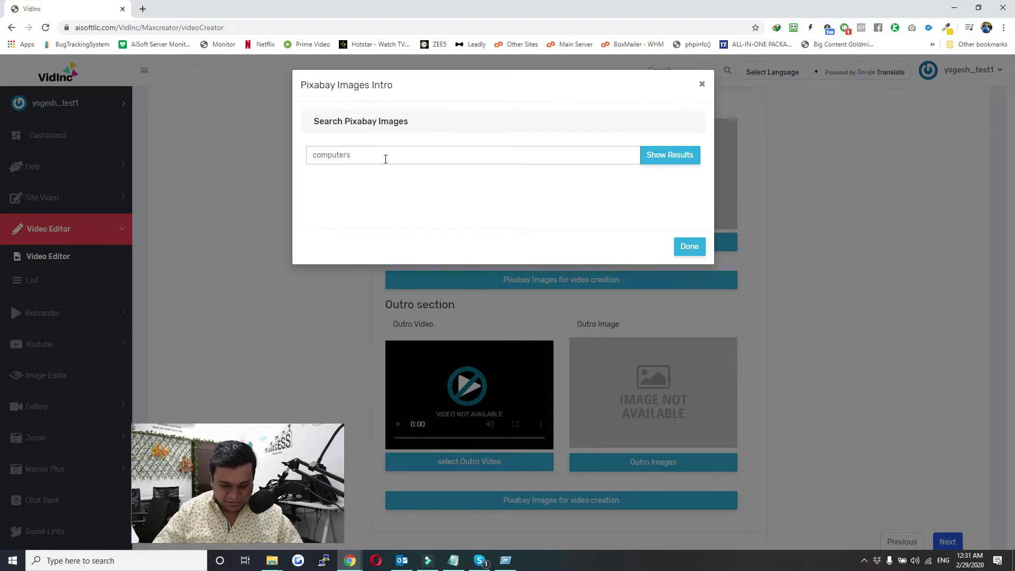
{"action": "left_click", "coordinate": [670, 161]}
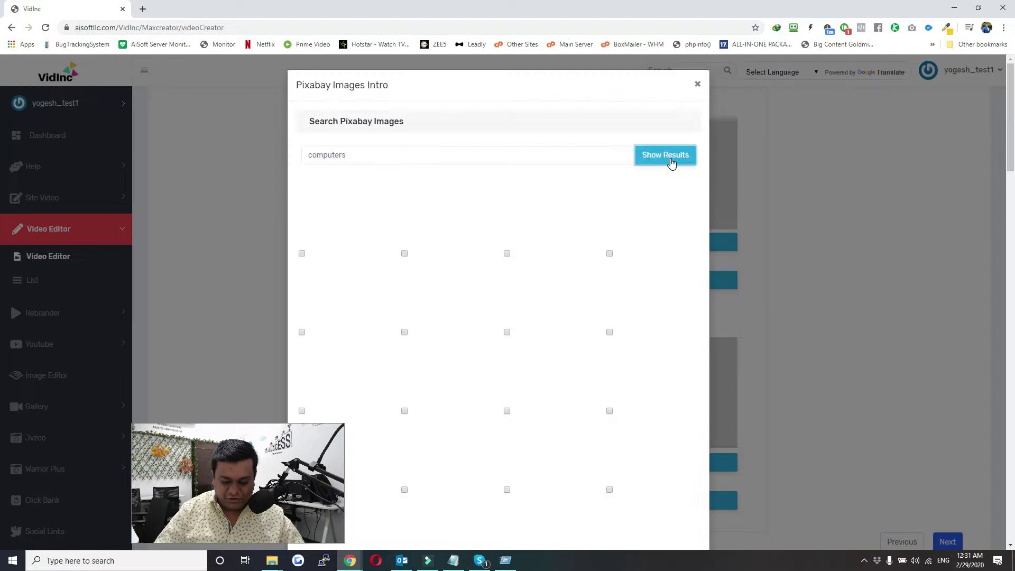
{"action": "scroll", "coordinate": [622, 365], "scroll_direction": "down", "scroll_amount": 3}
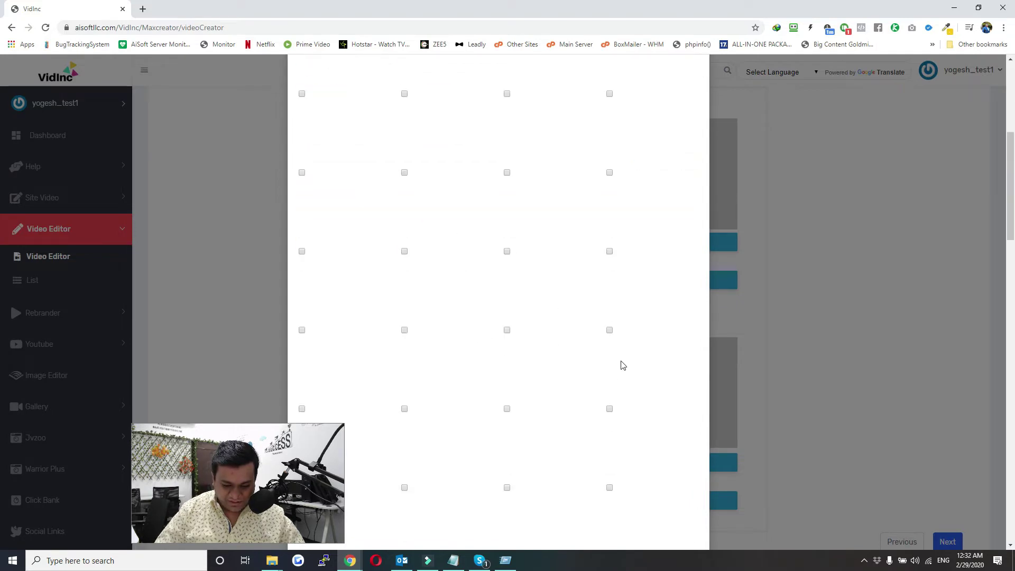
{"action": "scroll", "coordinate": [623, 365], "scroll_direction": "up", "scroll_amount": 3}
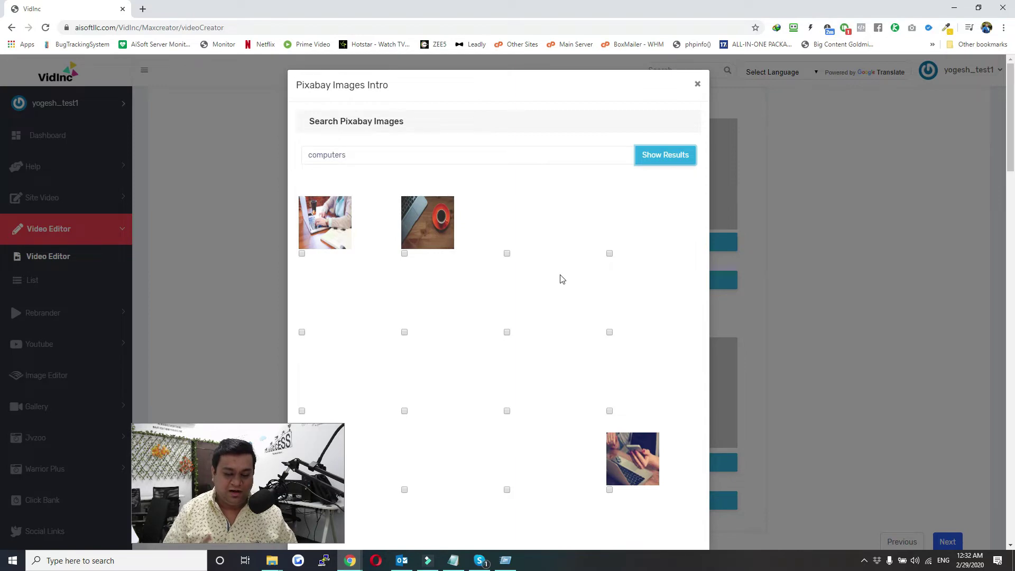
{"action": "scroll", "coordinate": [492, 315], "scroll_direction": "down", "scroll_amount": 4}
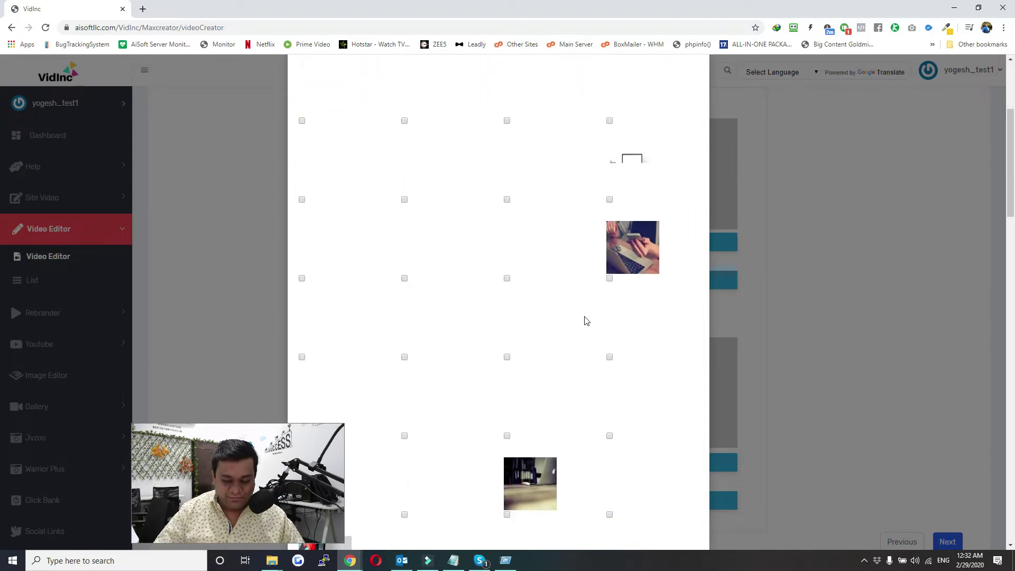
{"action": "scroll", "coordinate": [534, 298], "scroll_direction": "down", "scroll_amount": 6}
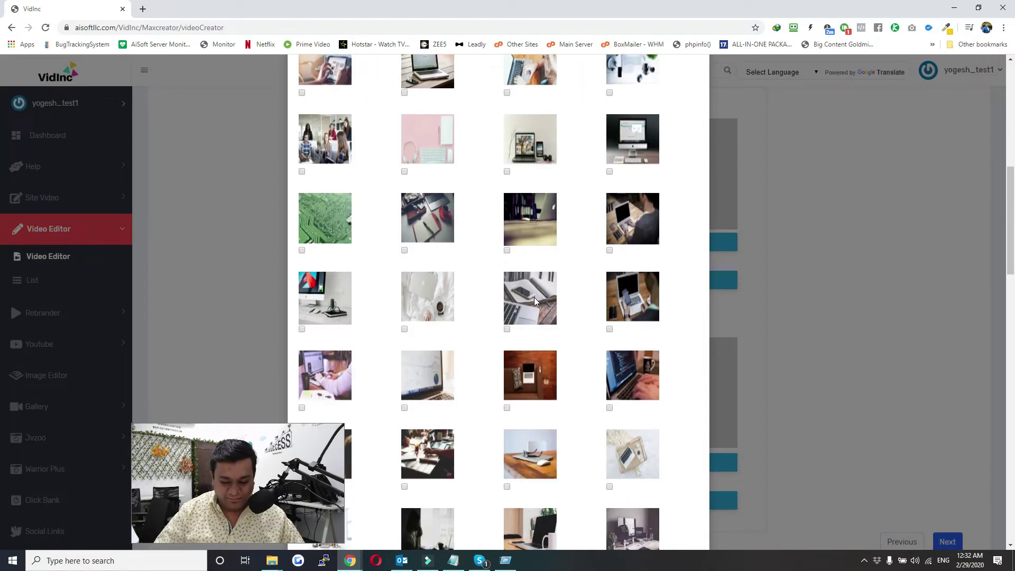
{"action": "scroll", "coordinate": [534, 298], "scroll_direction": "up", "scroll_amount": 10}
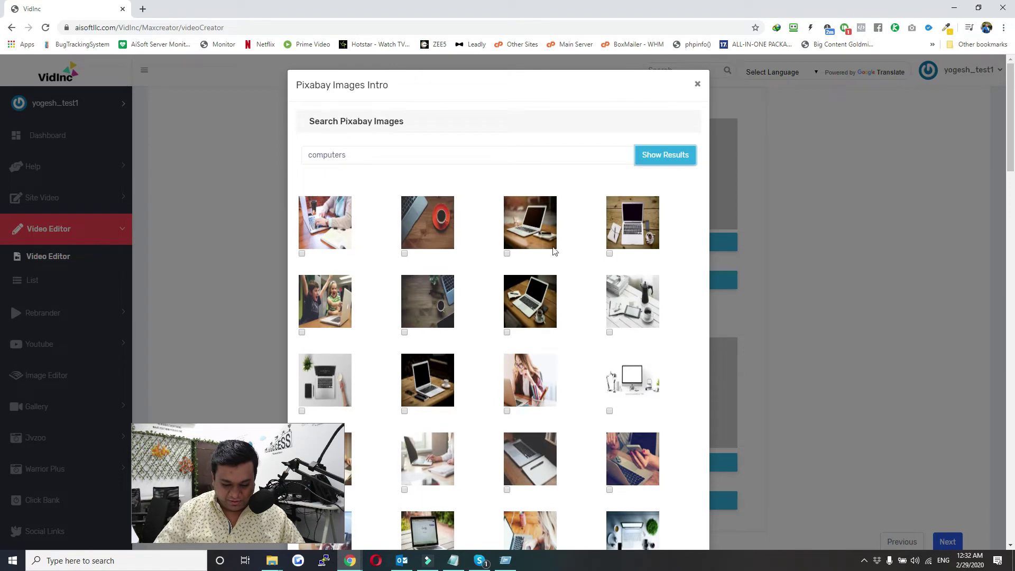
Select the third and fourth images in the first row of the Pixabay results for the intro and confirm the selection.
{"action": "left_click", "coordinate": [507, 253]}
{"action": "left_click", "coordinate": [612, 255]}
{"action": "scroll", "coordinate": [655, 249], "scroll_direction": "down", "scroll_amount": 10}
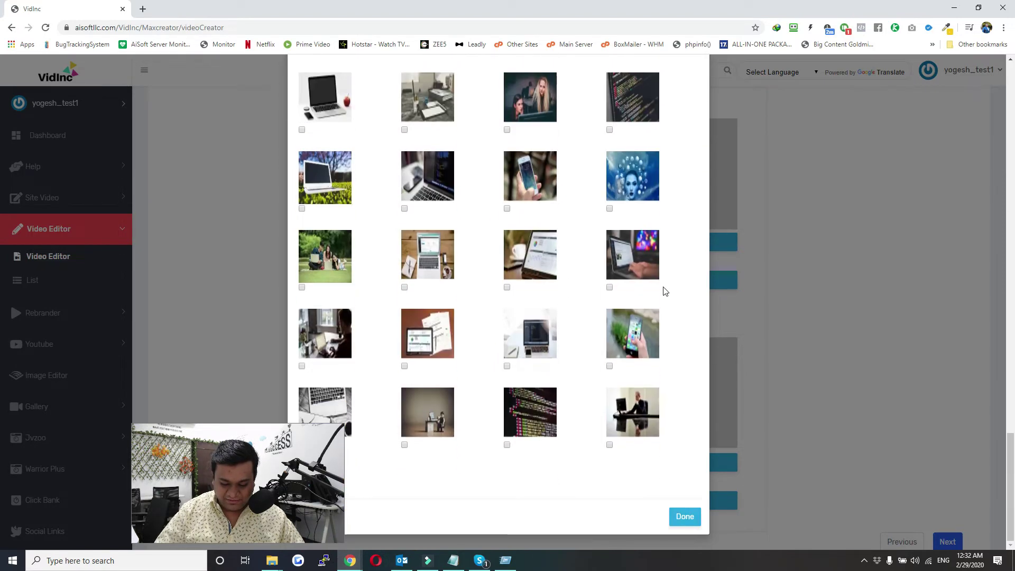
{"action": "left_click", "coordinate": [683, 517]}
{"action": "left_click", "coordinate": [558, 88]}
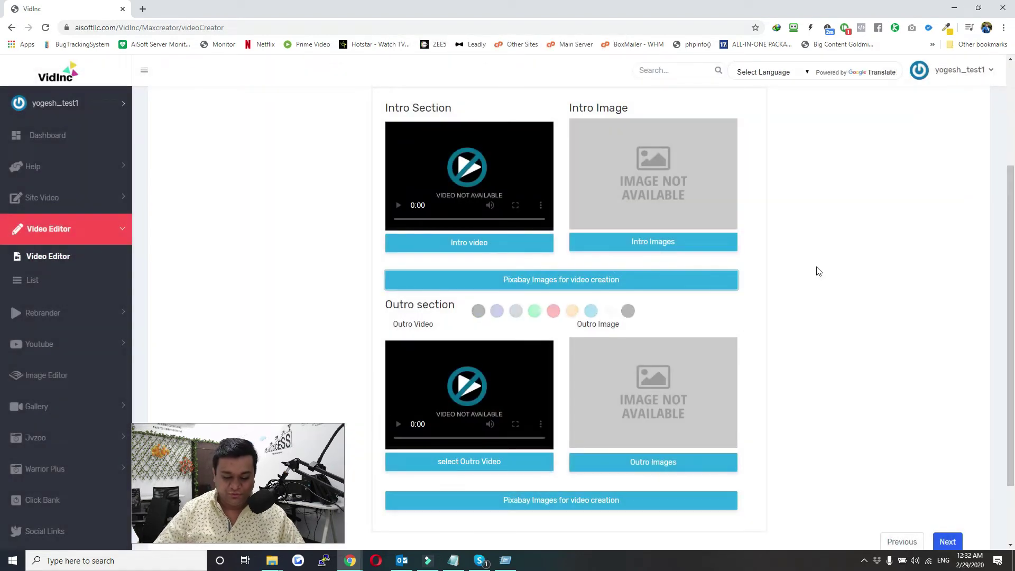
Review the outro section, leave its video and images unset, and continue to the Finalize stage.
{"action": "scroll", "coordinate": [802, 272], "scroll_direction": "down", "scroll_amount": 2}
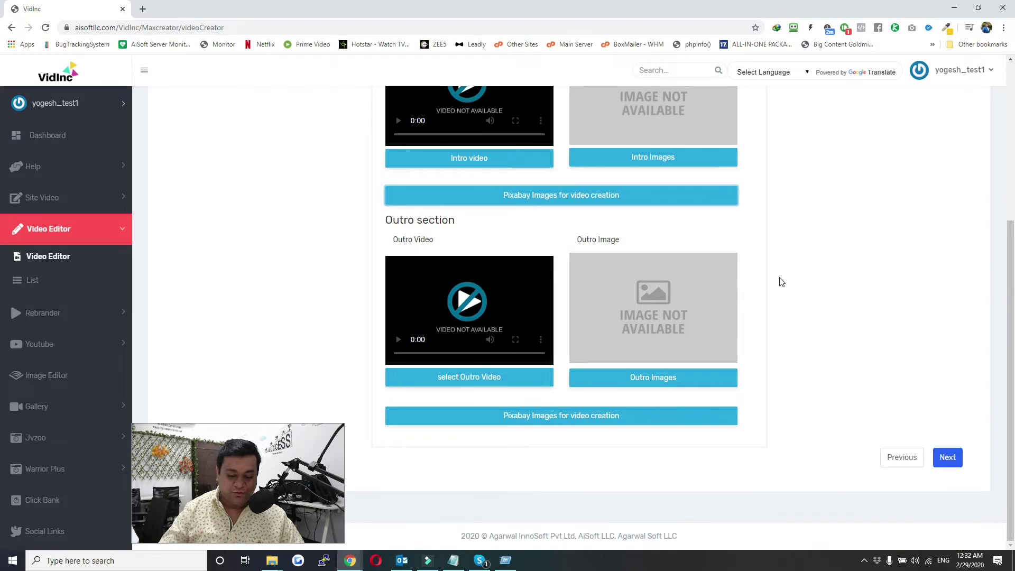
{"action": "scroll", "coordinate": [572, 299], "scroll_direction": "up", "scroll_amount": 3}
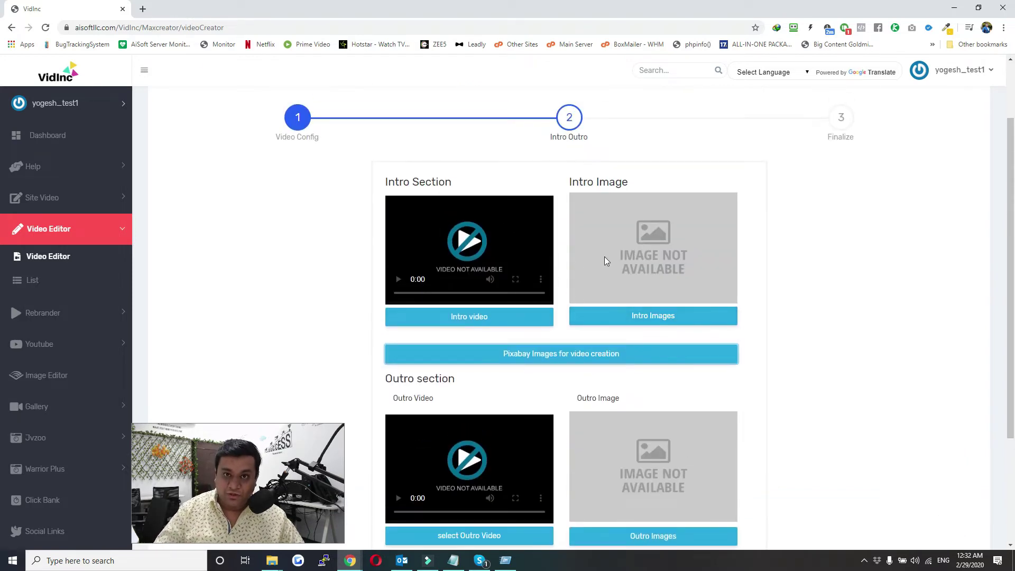
{"action": "scroll", "coordinate": [930, 412], "scroll_direction": "down", "scroll_amount": 3}
{"action": "left_click", "coordinate": [952, 460]}
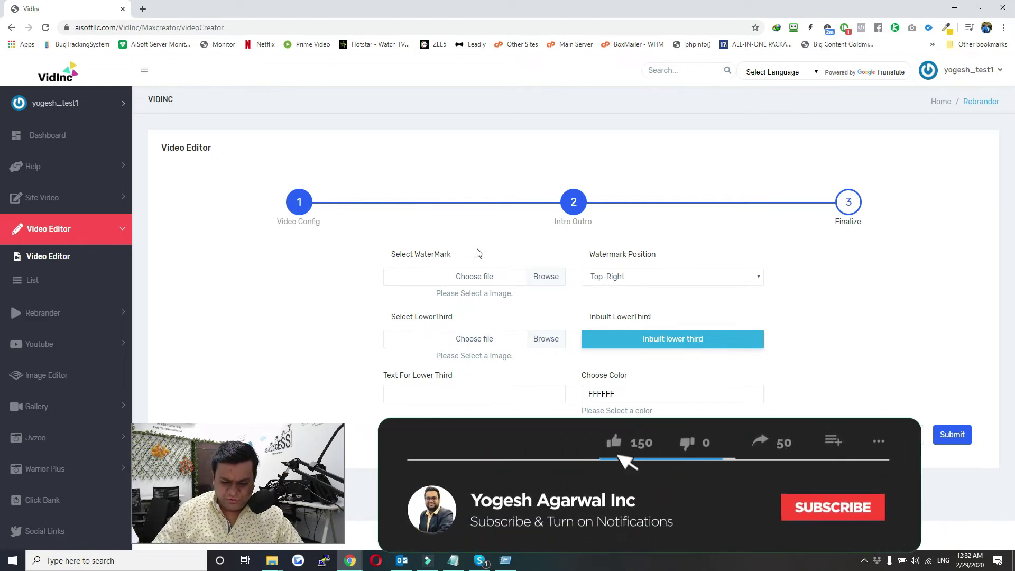
Examine the watermark file chooser and position choices without adding an image, leaving the position at Top-Right.
{"action": "left_click", "coordinate": [477, 277]}
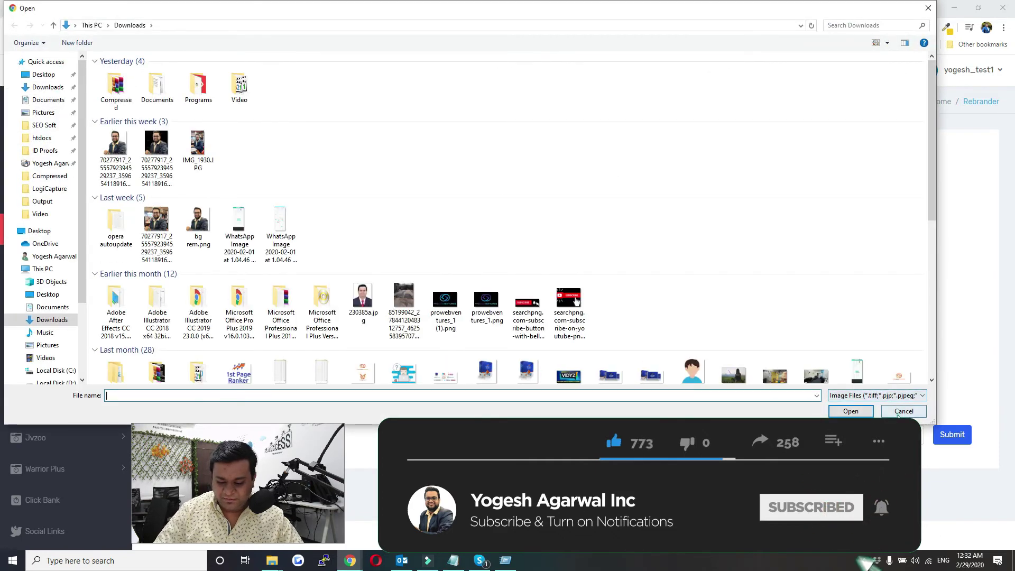
{"action": "left_click", "coordinate": [904, 411]}
{"action": "left_click", "coordinate": [653, 278]}
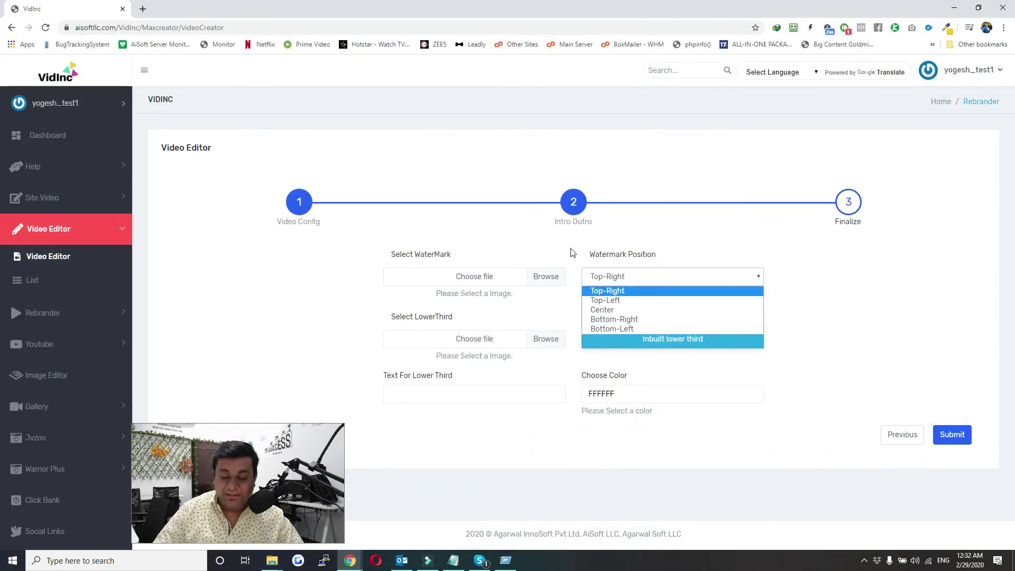
{"action": "left_click", "coordinate": [622, 276]}
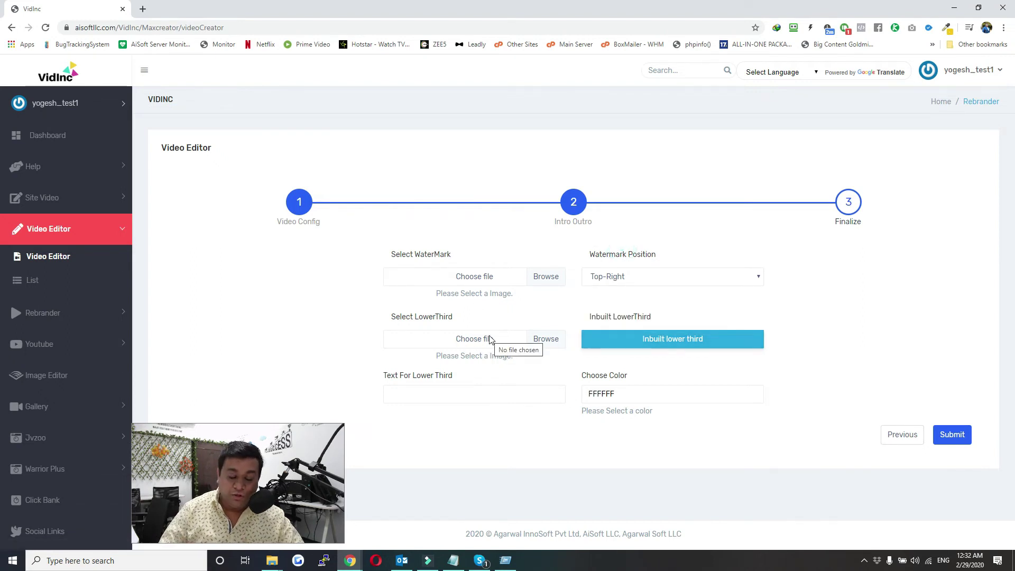
Choose the plain blue inbuilt lower third and set the lower-third text to Hi.
{"action": "left_click", "coordinate": [658, 346]}
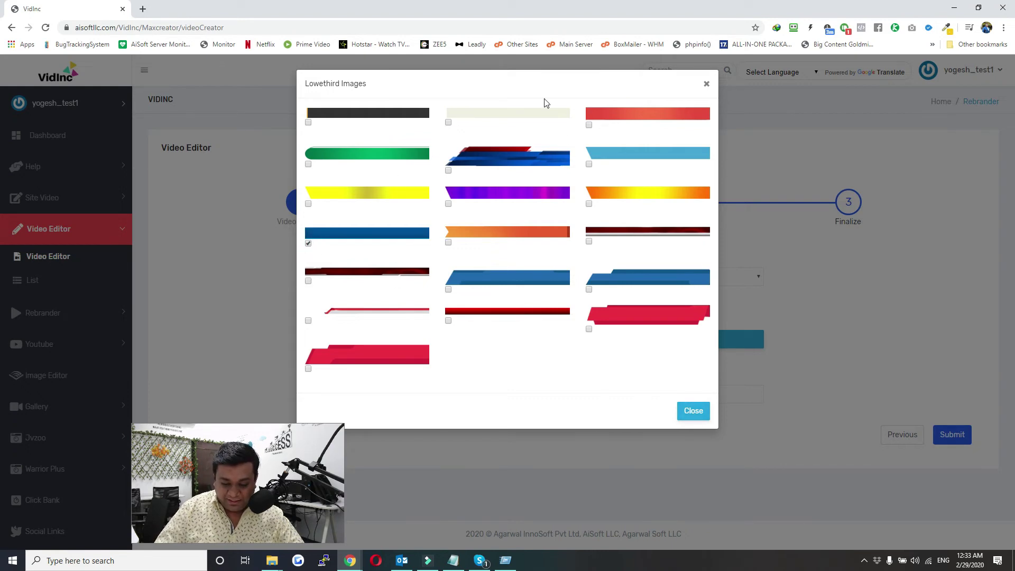
{"action": "left_click", "coordinate": [704, 418]}
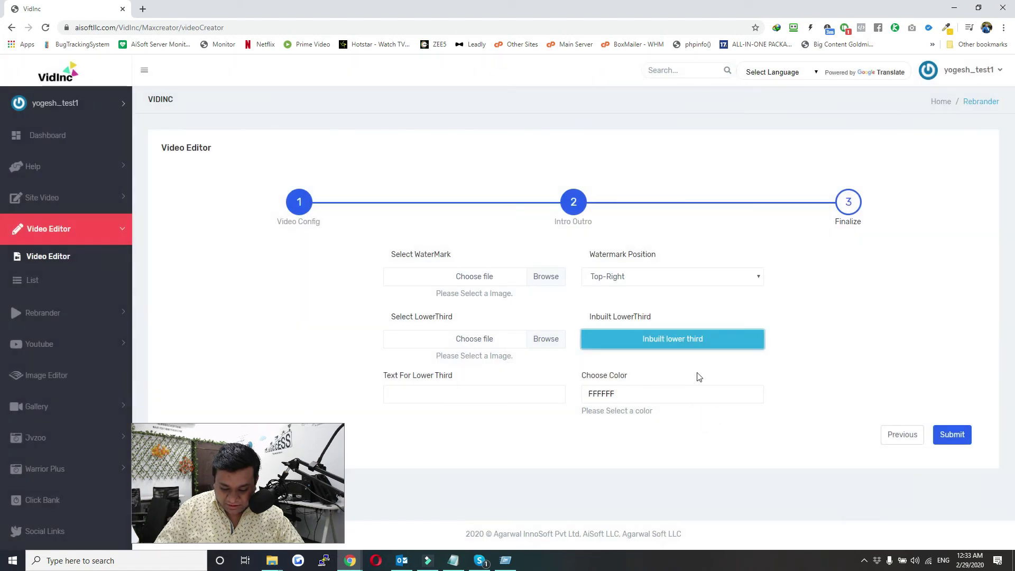
{"action": "left_click", "coordinate": [458, 400]}
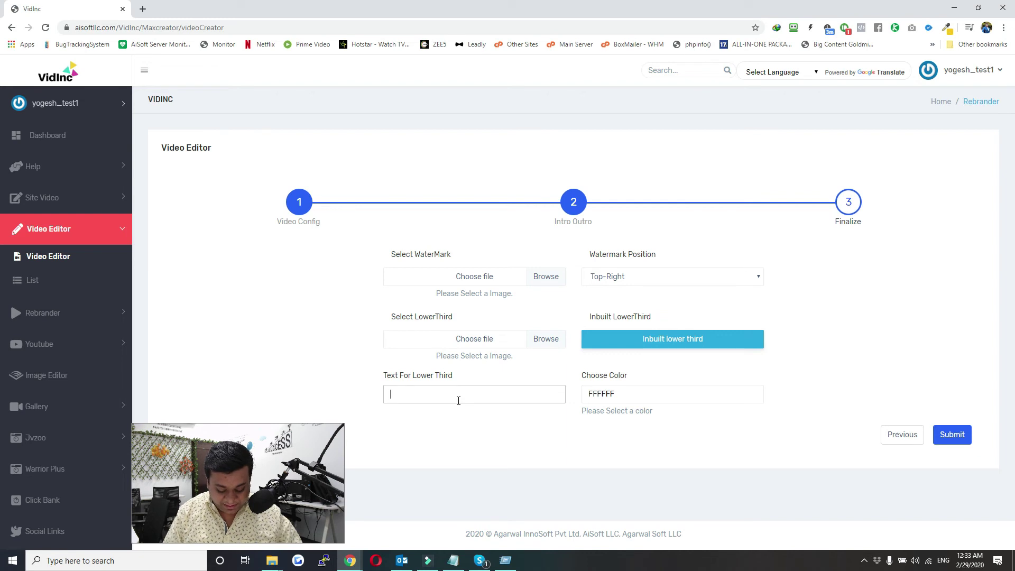
Set the lower-third color to red FF2807.
{"action": "left_click", "coordinate": [672, 395]}
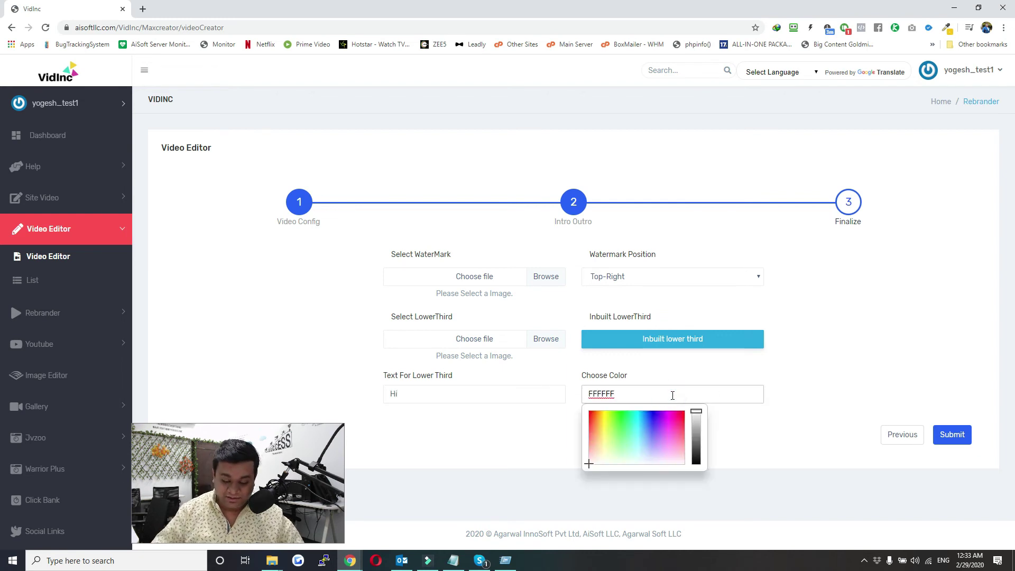
{"action": "left_click_drag", "start_coordinate": [626, 429], "coordinate": [591, 412]}
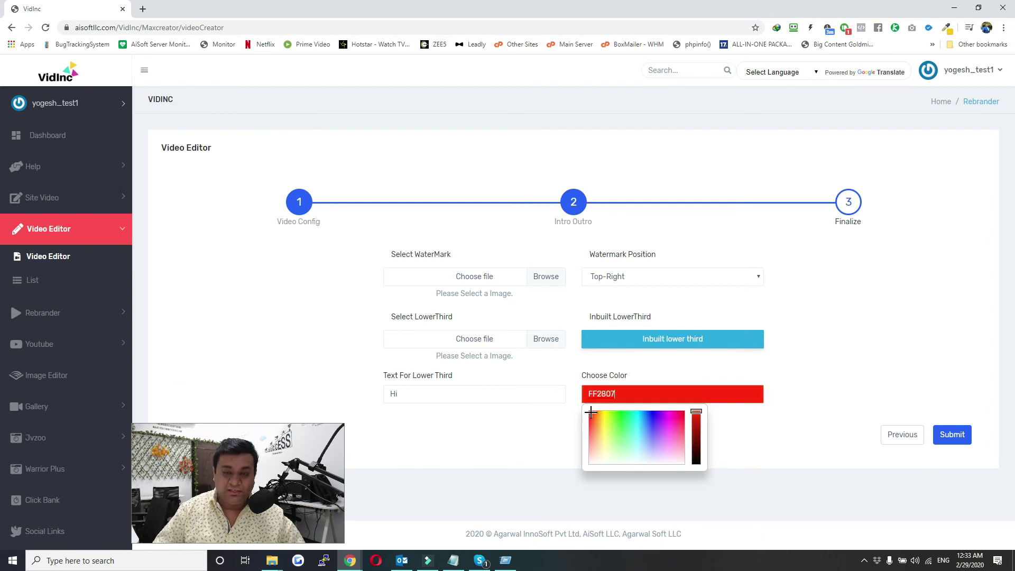
{"action": "left_click", "coordinate": [619, 379]}
{"action": "left_click", "coordinate": [623, 392]}
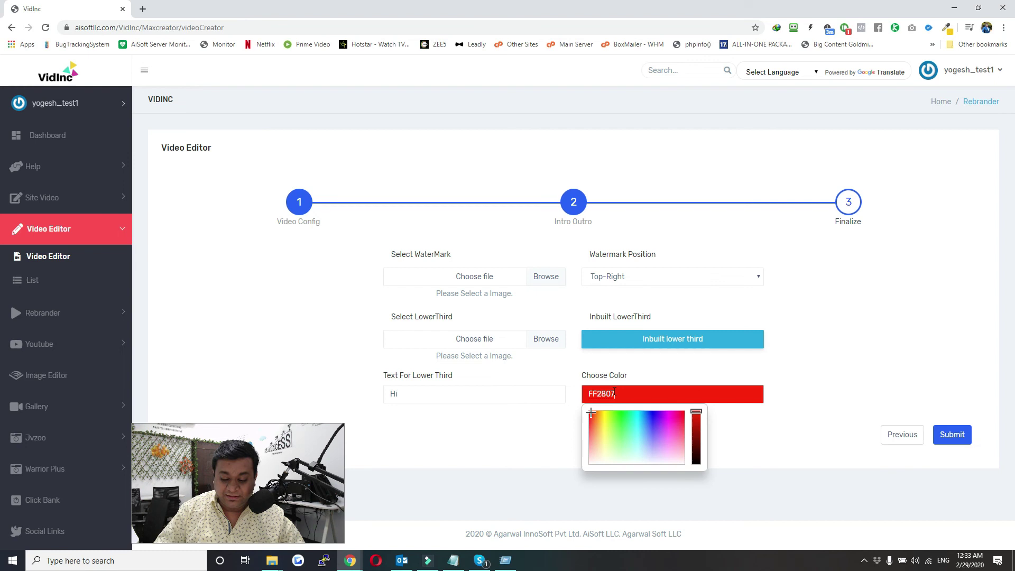
{"action": "left_click", "coordinate": [869, 389]}
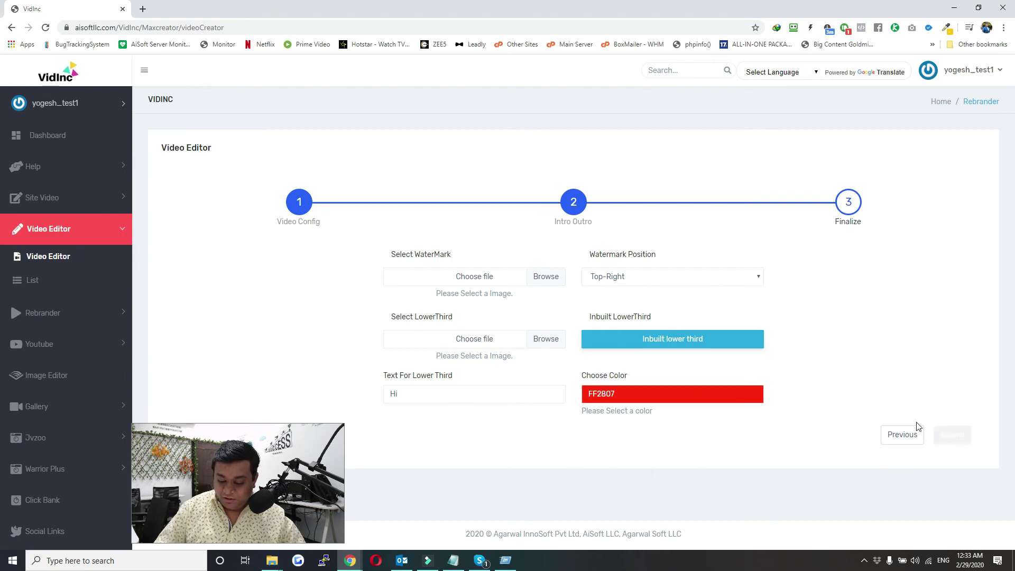